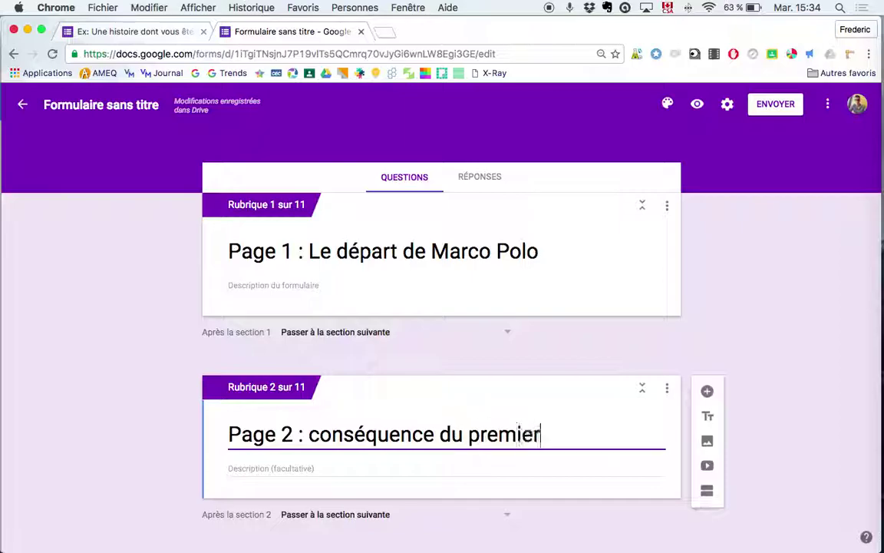
Title the third section "Page 3 : conséquence du deuxième choix"
{"action": "scroll", "coordinate": [186, 478], "scroll_direction": "down", "scroll_amount": 5}
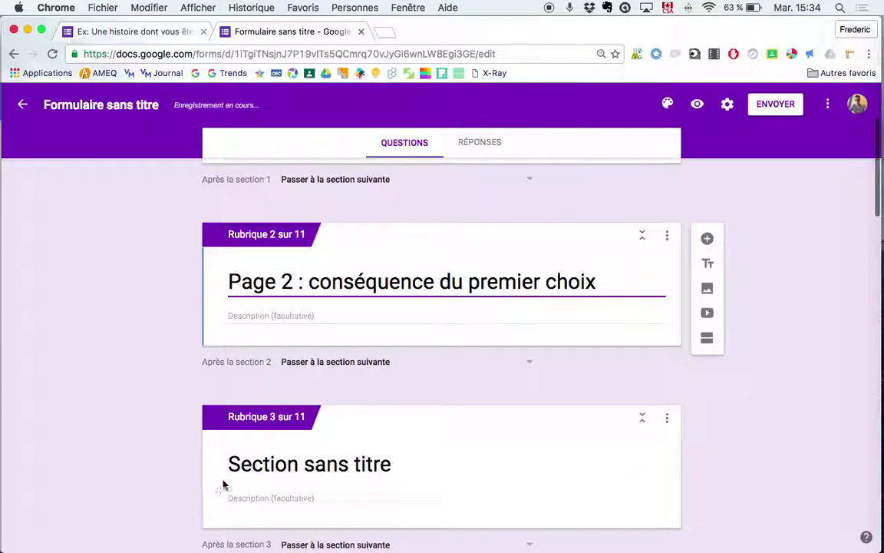
{"action": "left_click", "coordinate": [222, 470]}
{"action": "type", "text": "Page 3 "}
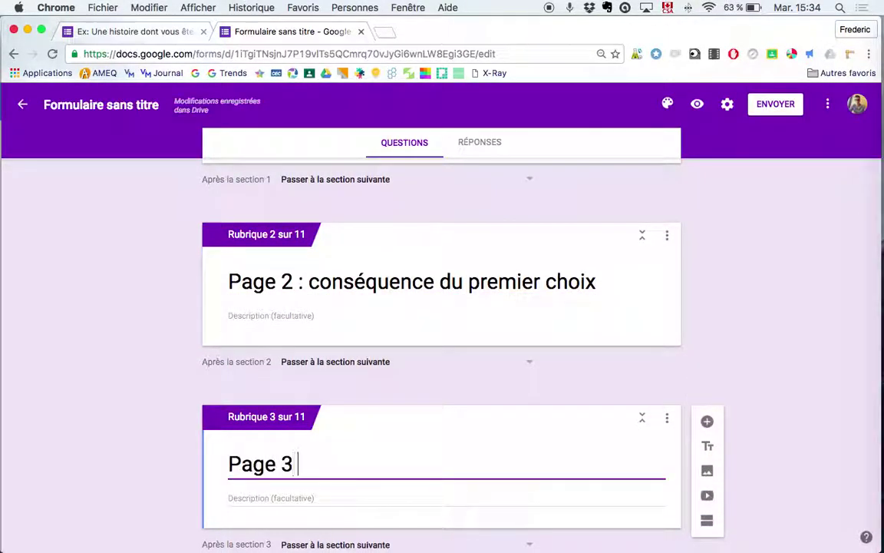
{"action": "type", "text": ": conséquence du "}
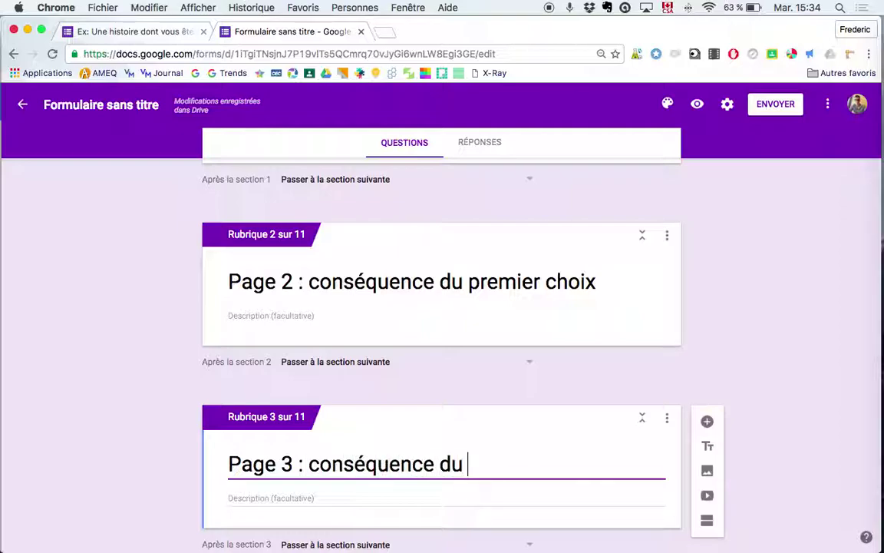
{"action": "type", "text": "deuxième choix"}
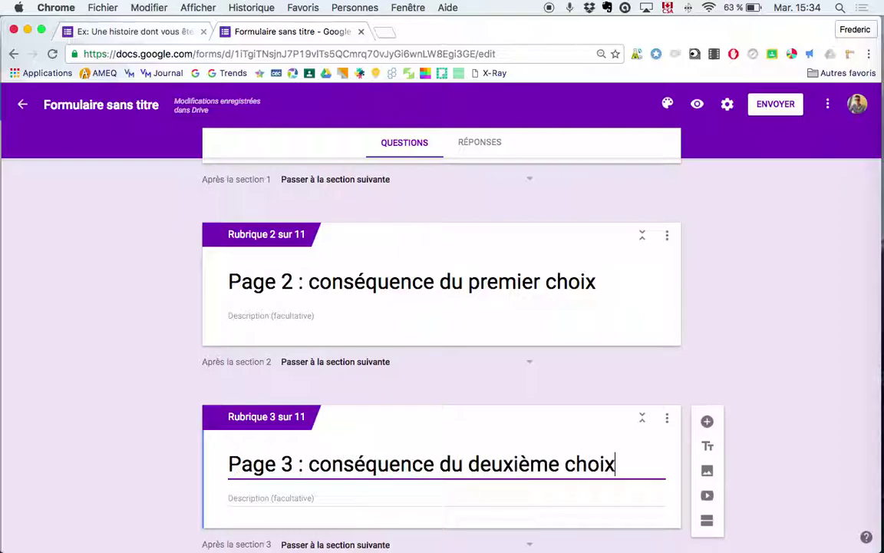
Title the fourth section "Page 4 : première péripétie"
{"action": "scroll", "coordinate": [264, 471], "scroll_direction": "down", "scroll_amount": 3}
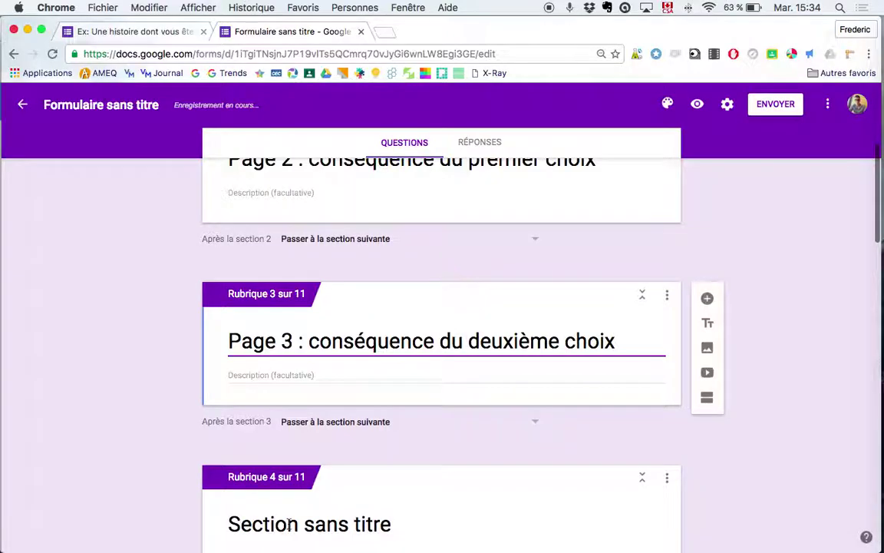
{"action": "left_click", "coordinate": [286, 516]}
{"action": "type", "text": "Page 4 : "}
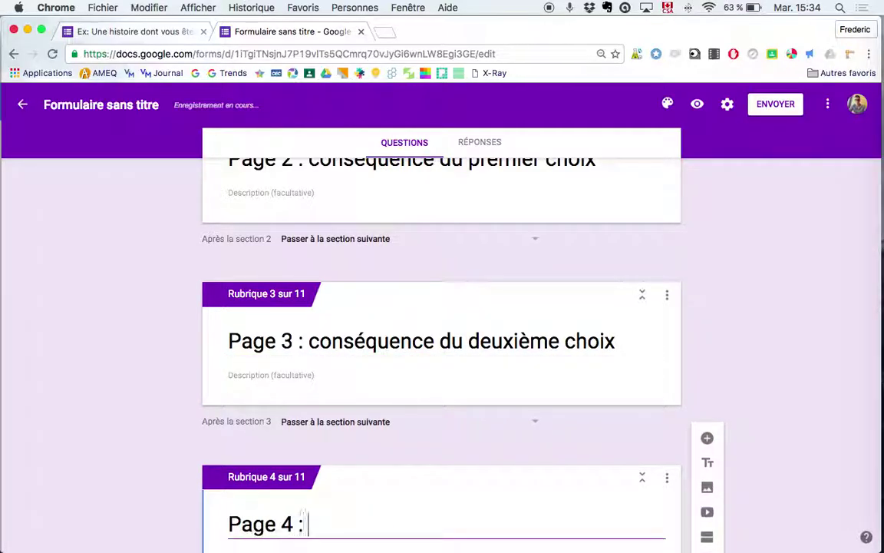
{"action": "type", "text": "première péripétie"}
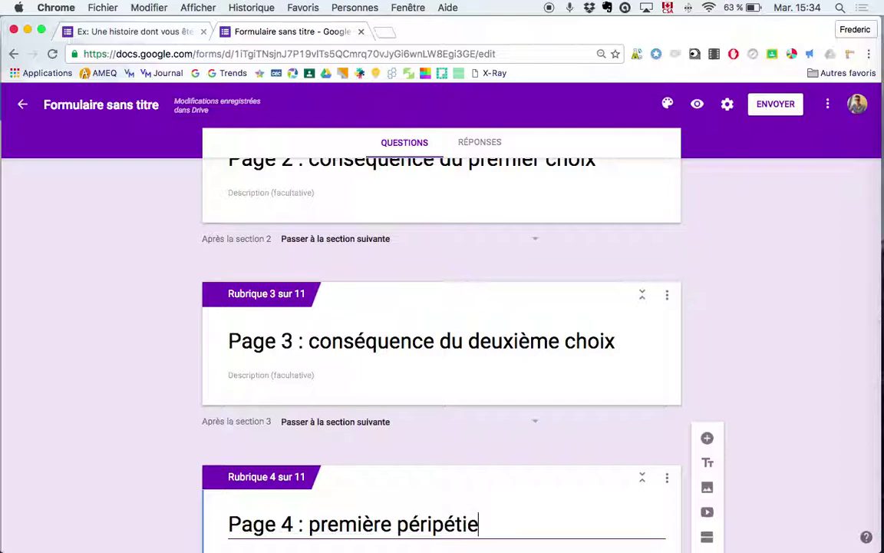
Switch to the Word document and copy all the boxed story text, from "En 1271" to "consulter une carte."
{"action": "scroll", "coordinate": [290, 522], "scroll_direction": "down", "scroll_amount": 5}
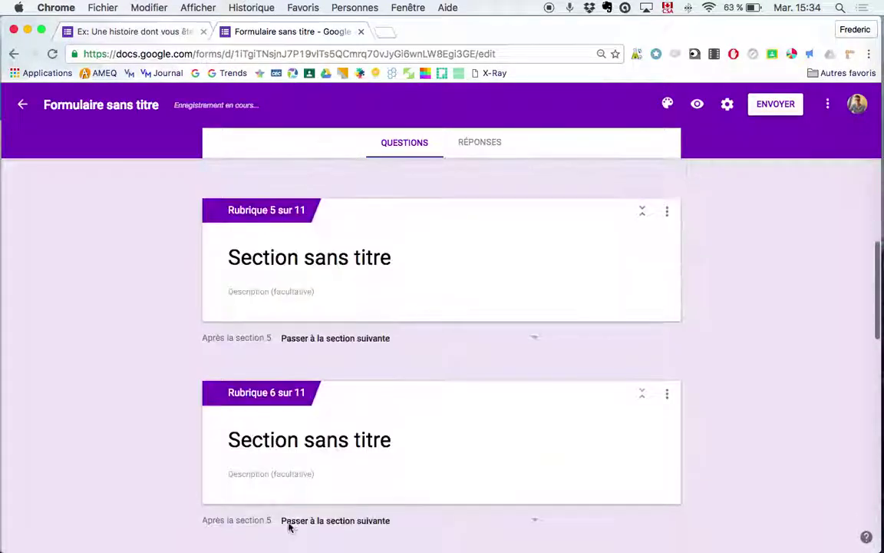
{"action": "scroll", "coordinate": [289, 524], "scroll_direction": "up", "scroll_amount": 15}
{"action": "scroll", "coordinate": [289, 526], "scroll_direction": "down", "scroll_amount": 2}
{"action": "scroll", "coordinate": [290, 529], "scroll_direction": "up", "scroll_amount": 3}
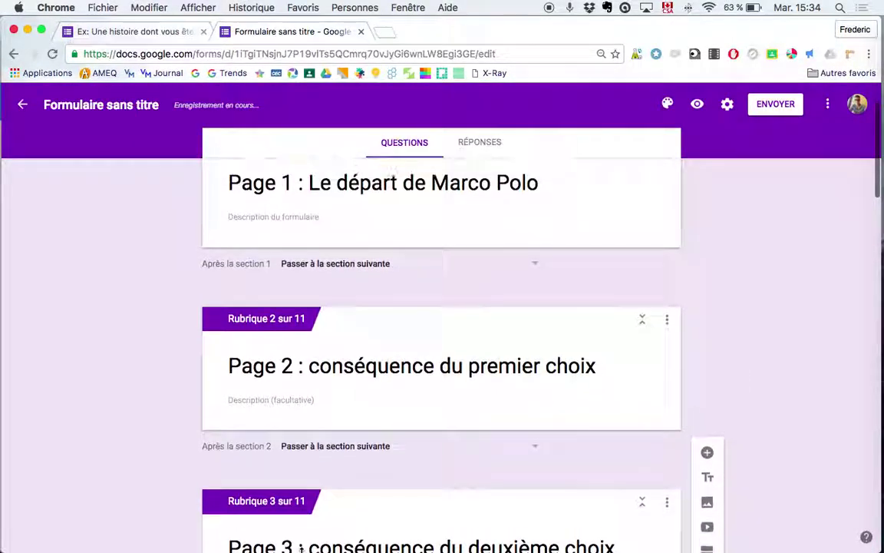
{"action": "left_click", "coordinate": [326, 289]}
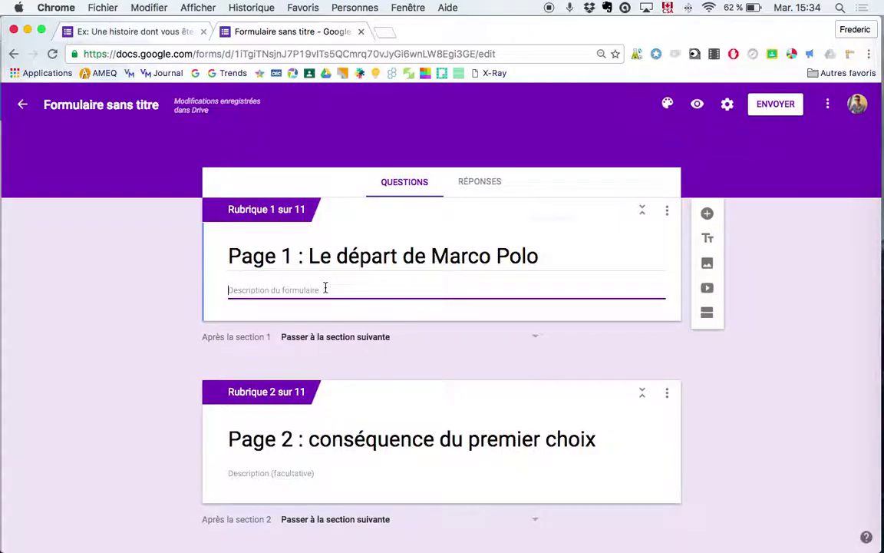
{"action": "key", "text": "super+Tab"}
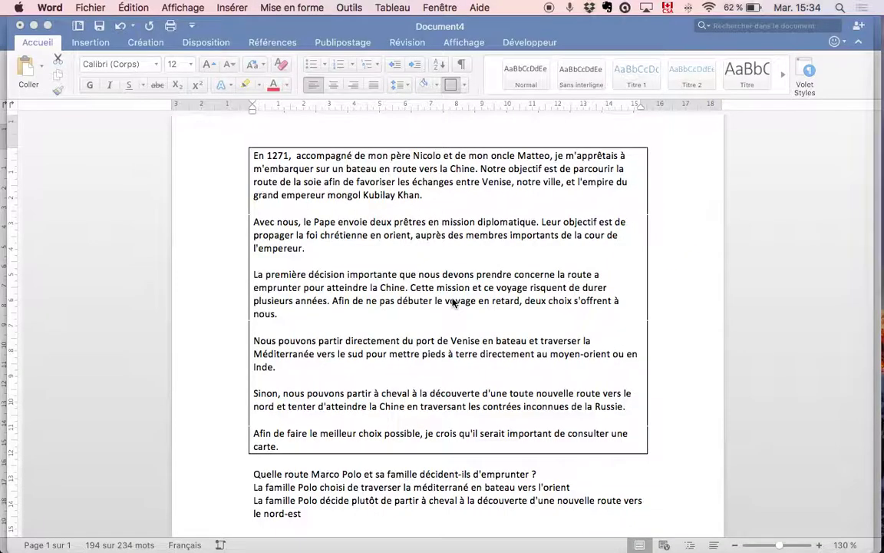
{"action": "left_click", "coordinate": [286, 449]}
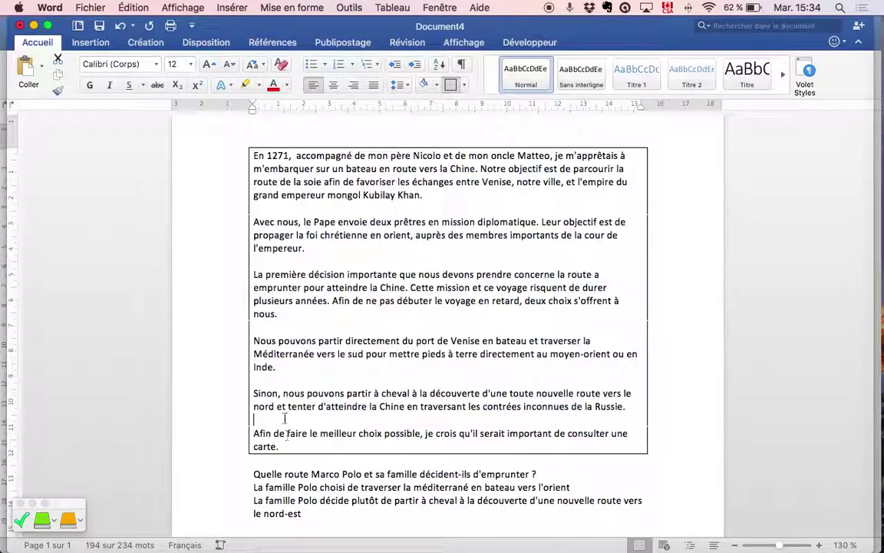
{"action": "left_click_drag", "start_coordinate": [283, 446], "coordinate": [257, 162]}
{"action": "key", "text": "super+c"}
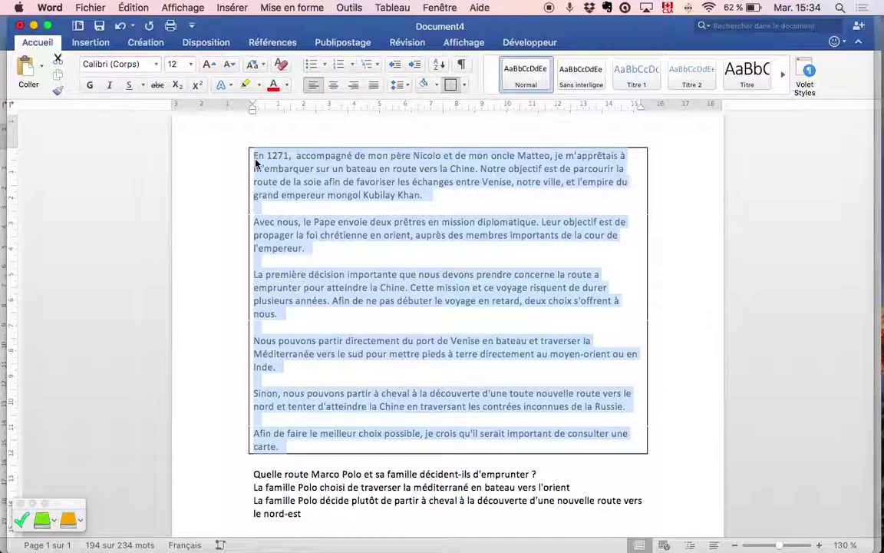
Switch back to Chrome and paste the copied story into the description of section 1, "Page 1 : Le départ de Marco Polo"
{"action": "key", "text": "super+Tab"}
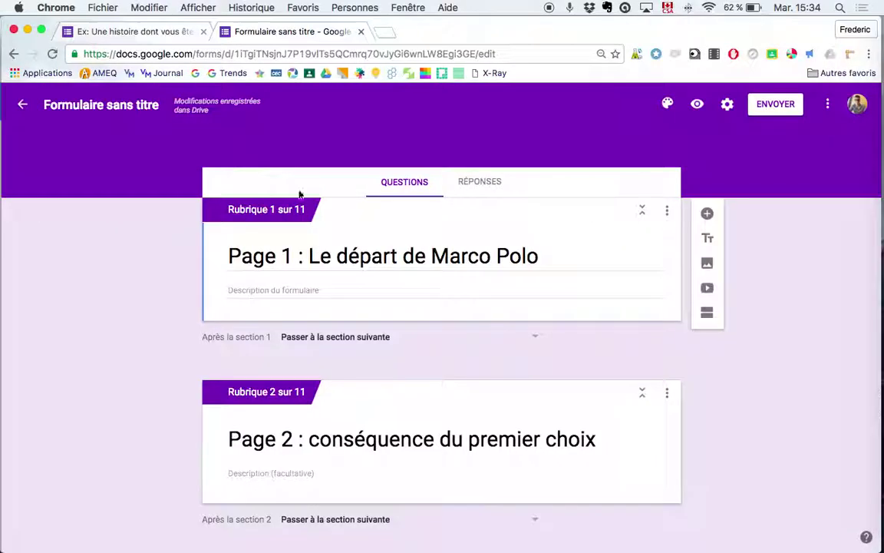
{"action": "left_click", "coordinate": [278, 290]}
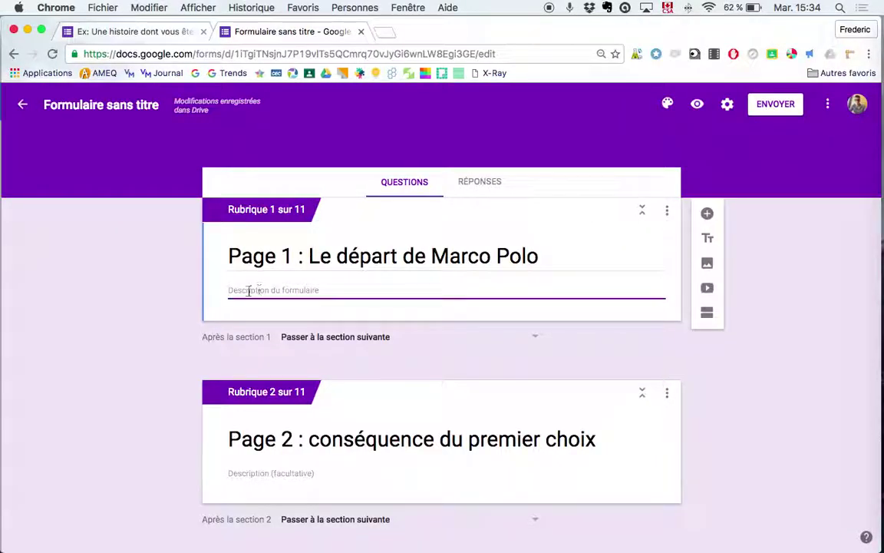
{"action": "key", "text": "super+v"}
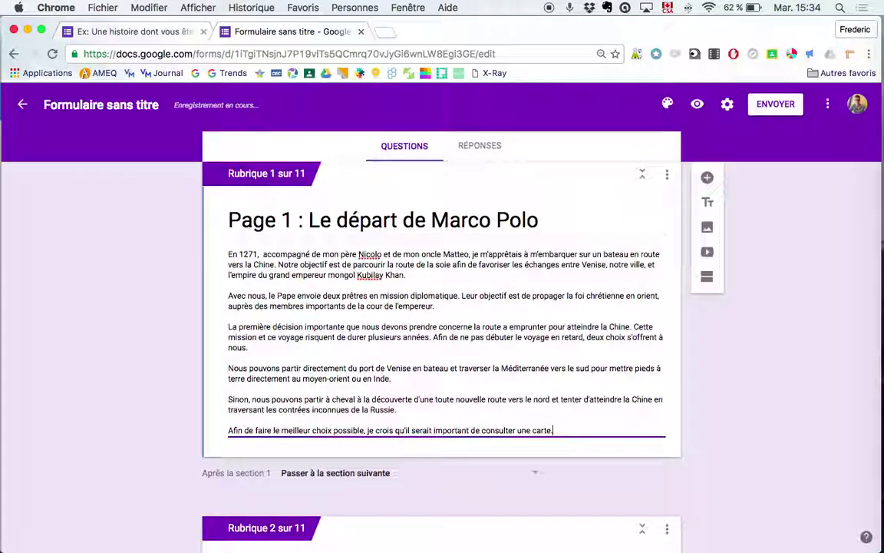
Correct "a" to "à" before "emprunter" in the third paragraph of the Page 1 description
{"action": "scroll", "coordinate": [237, 368], "scroll_direction": "down", "scroll_amount": 1}
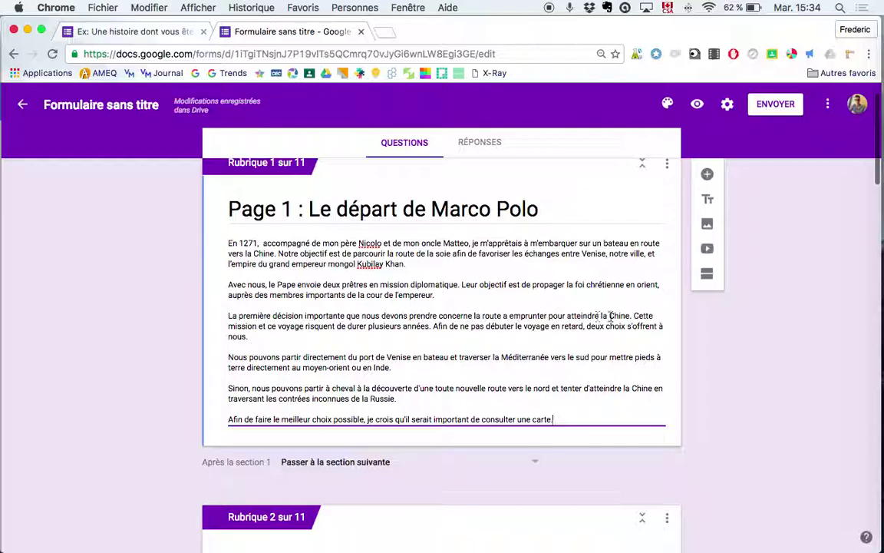
{"action": "left_click", "coordinate": [509, 315]}
{"action": "key", "text": "BackSpace"}
{"action": "key", "text": "BackSpace"}
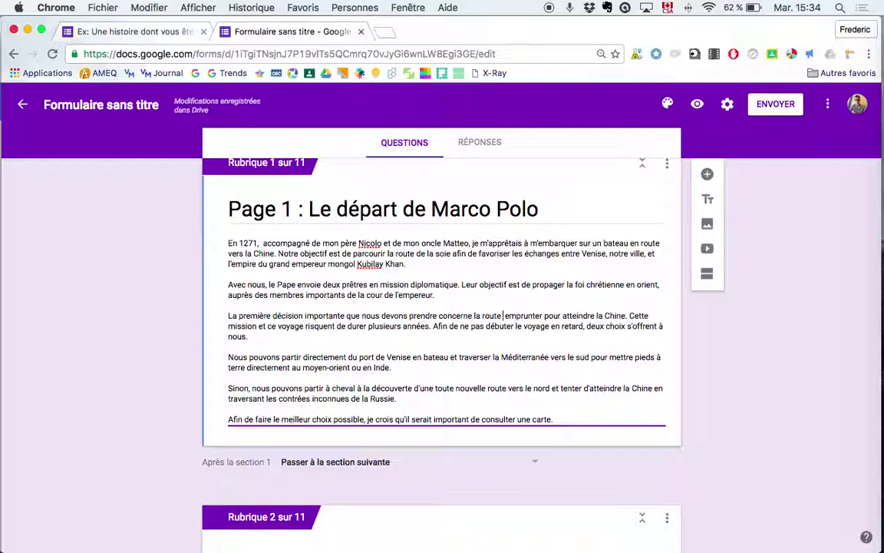
{"action": "type", "text": "à"}
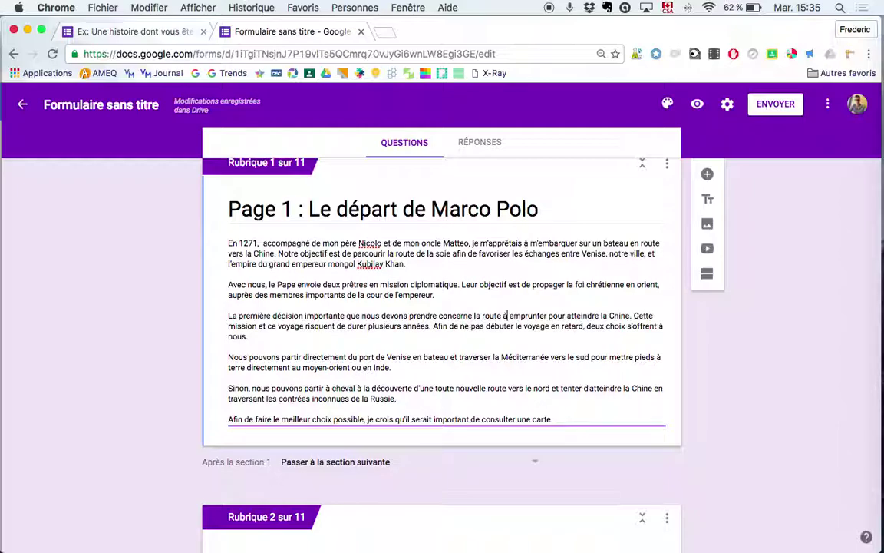
Add a multiple-choice question to section 1 with the text "Quelle route emprunter ?"
{"action": "scroll", "coordinate": [551, 379], "scroll_direction": "down", "scroll_amount": 2}
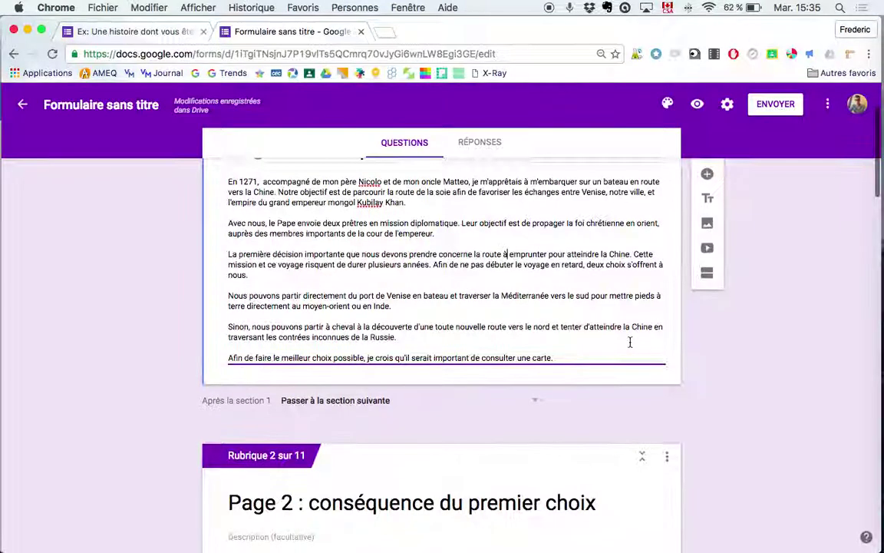
{"action": "scroll", "coordinate": [630, 339], "scroll_direction": "up", "scroll_amount": 1}
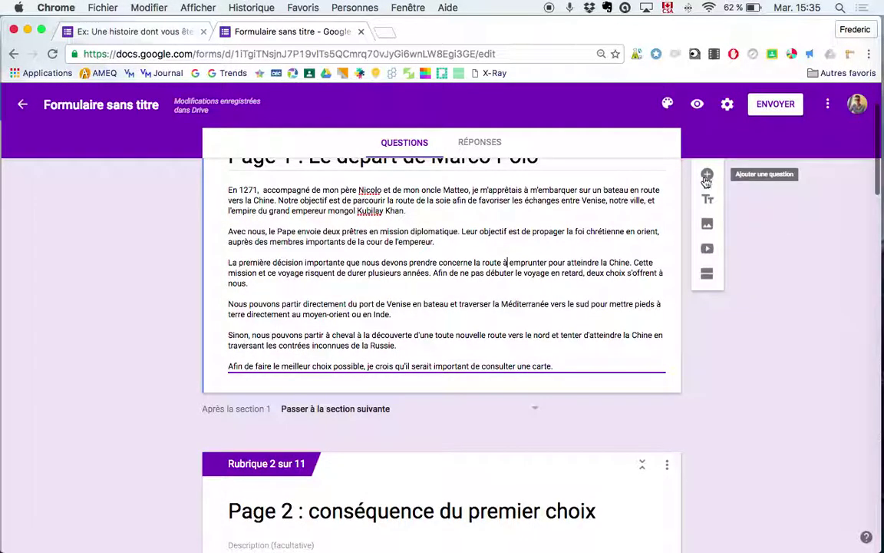
{"action": "left_click", "coordinate": [706, 179]}
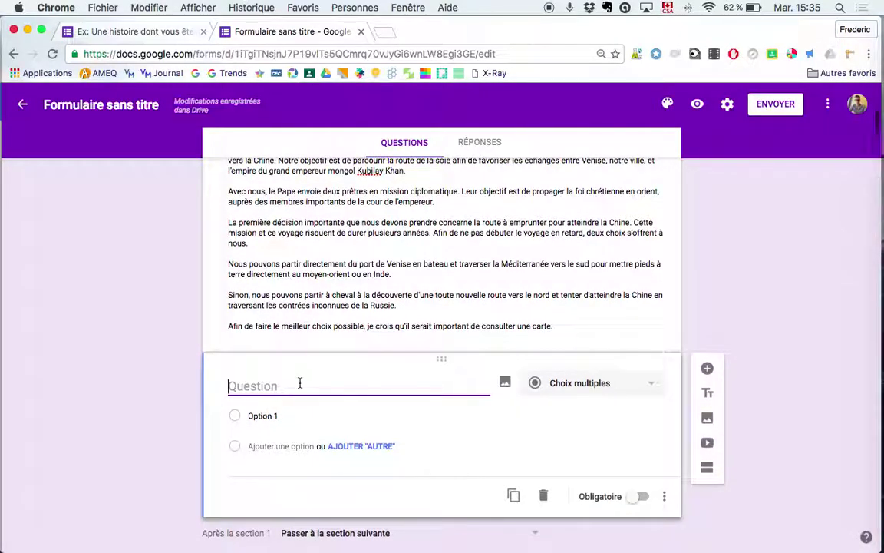
{"action": "type", "text": "Quelle route "}
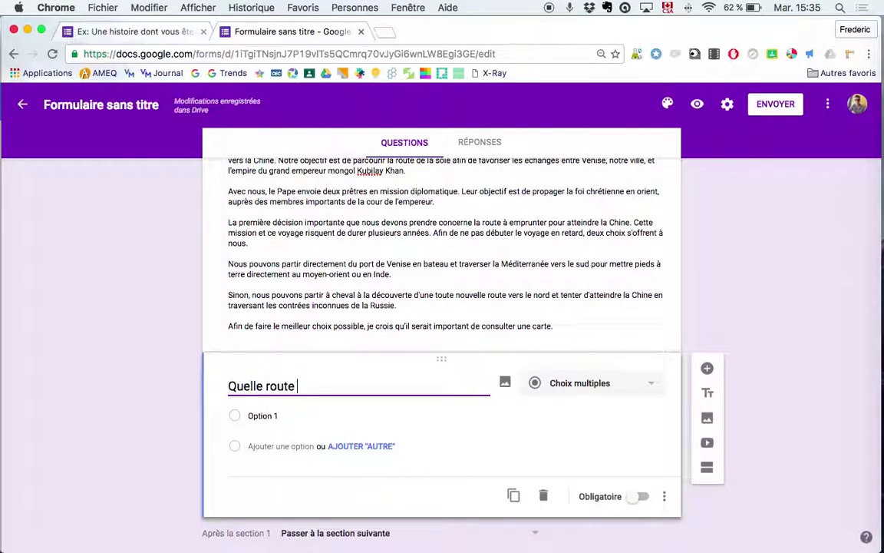
{"action": "type", "text": "emprunter ?"}
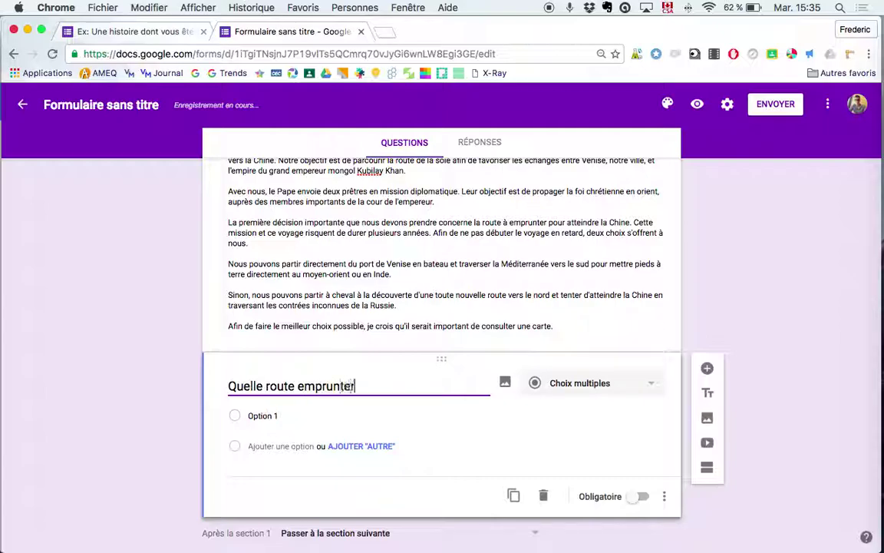
Set the question's first answer option to "La nouvelle route vers le nord"
{"action": "left_click", "coordinate": [265, 414]}
{"action": "type", "text": "La"}
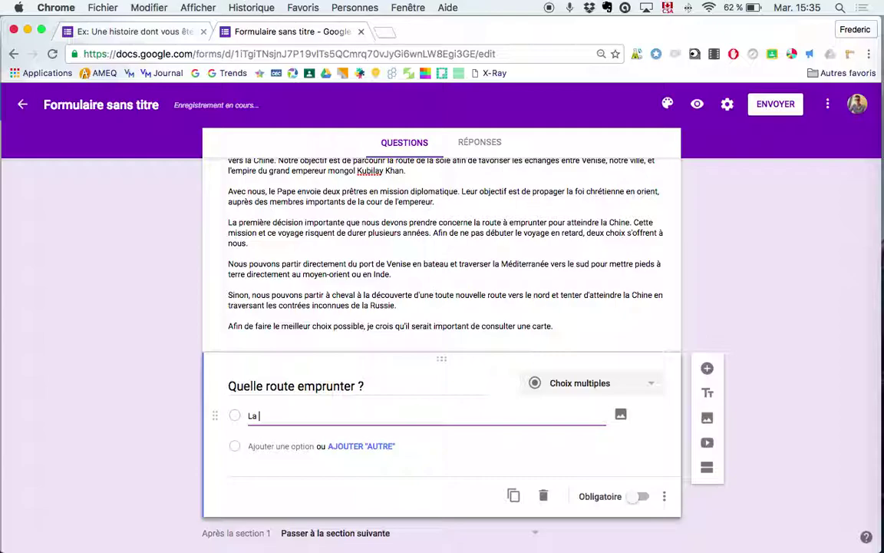
{"action": "type", "text": " nouvelle route vers le nord"}
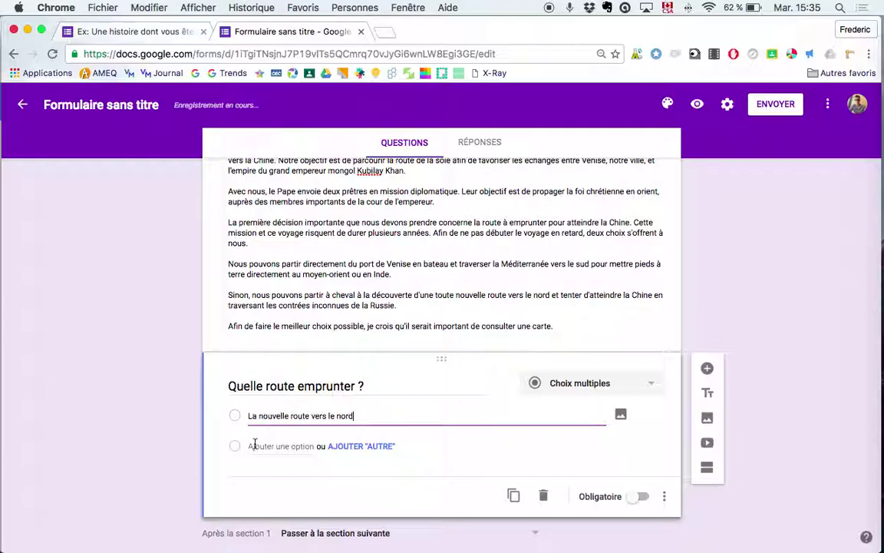
Add a second answer option reading "La route connue qu'on appelle « route de la soie »"
{"action": "left_click", "coordinate": [268, 446]}
{"action": "type", "text": "L"}
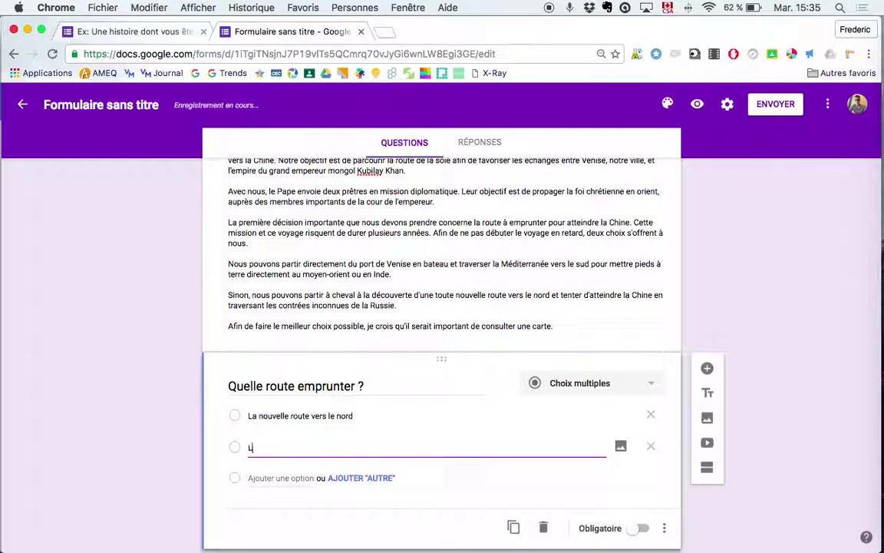
{"action": "type", "text": "a nouvell"}
{"action": "key", "text": "BackSpace"}
{"action": "key", "text": "BackSpace"}
{"action": "key", "text": "BackSpace"}
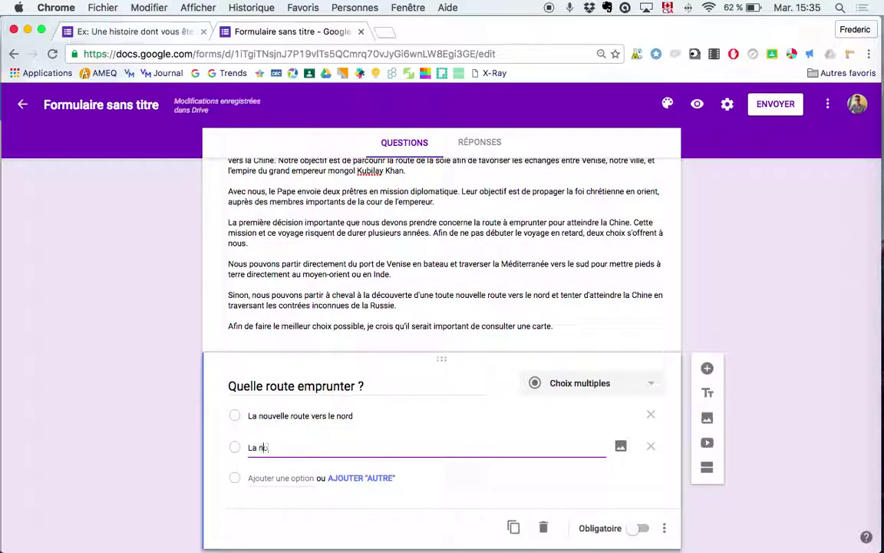
{"action": "type", "text": "route connue qu'on appel «"}
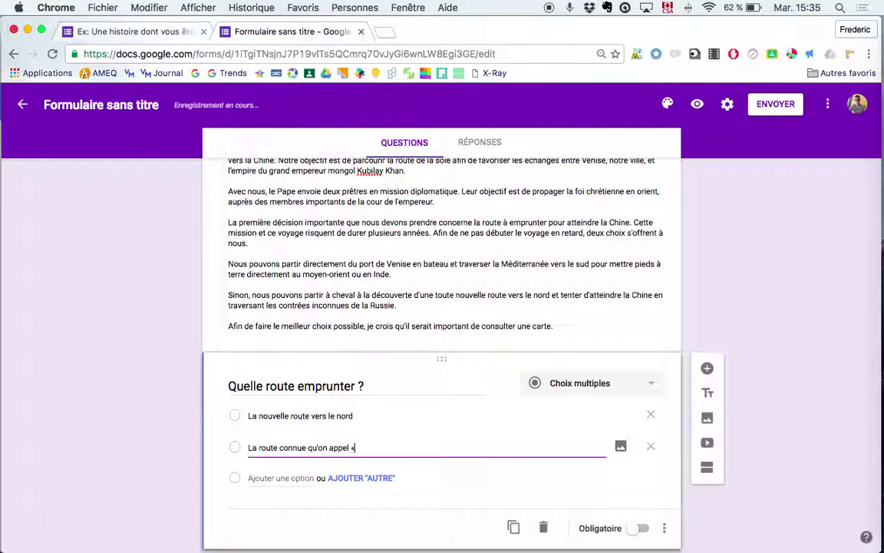
{"action": "key", "text": "BackSpace"}
{"action": "key", "text": "BackSpace"}
{"action": "type", "text": "le « route de la soie »"}
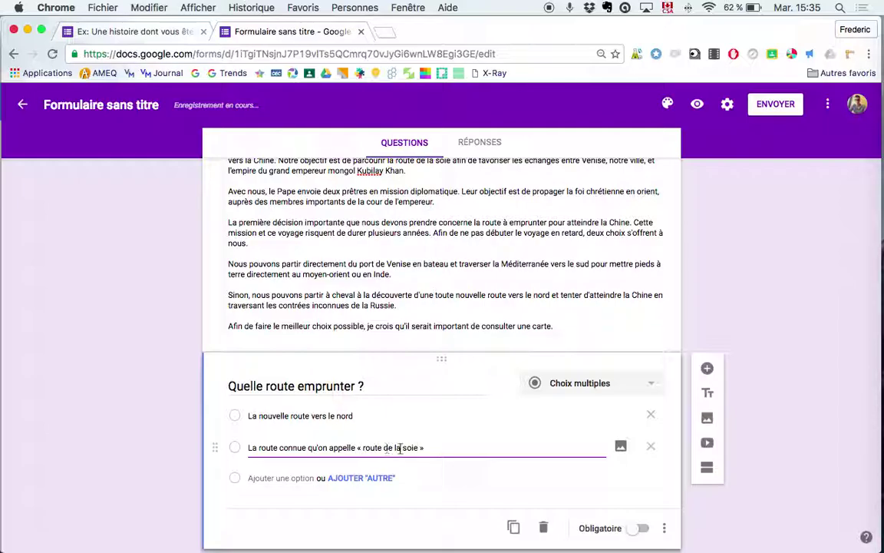
{"action": "left_click", "coordinate": [194, 445]}
Make the route question required and enable going to a section based on the answer
{"action": "scroll", "coordinate": [193, 449], "scroll_direction": "down", "scroll_amount": 2}
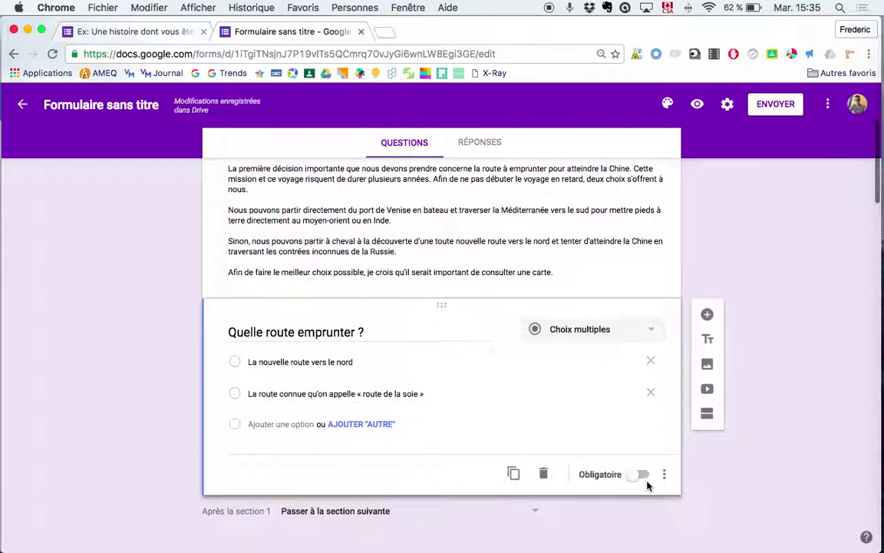
{"action": "left_click", "coordinate": [643, 479]}
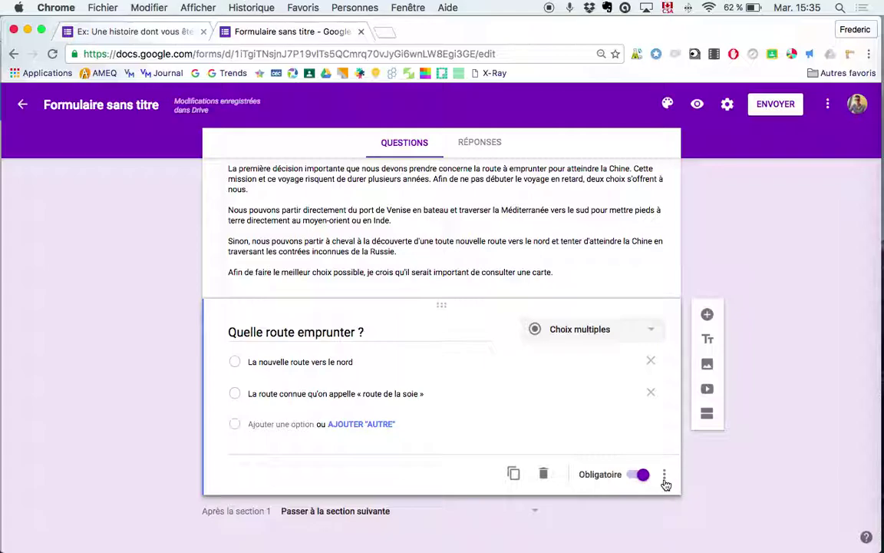
{"action": "left_click", "coordinate": [665, 479]}
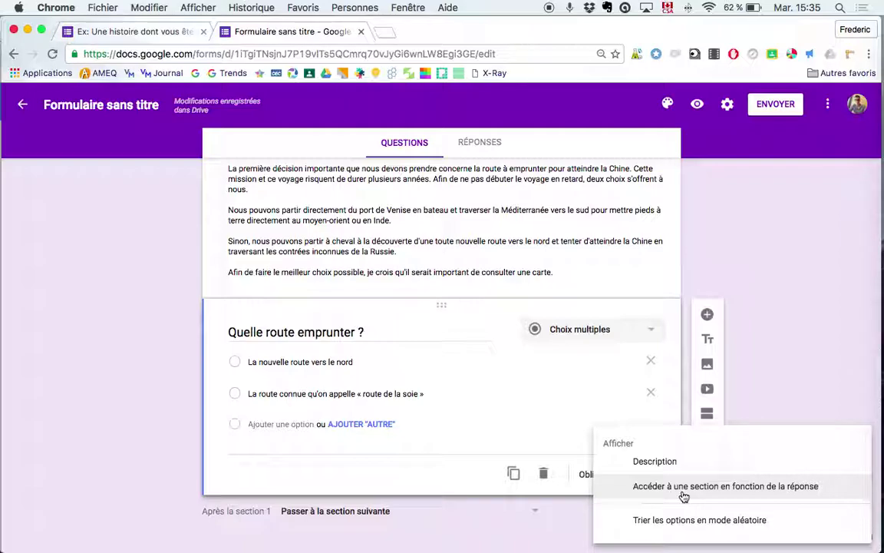
{"action": "left_click", "coordinate": [683, 497]}
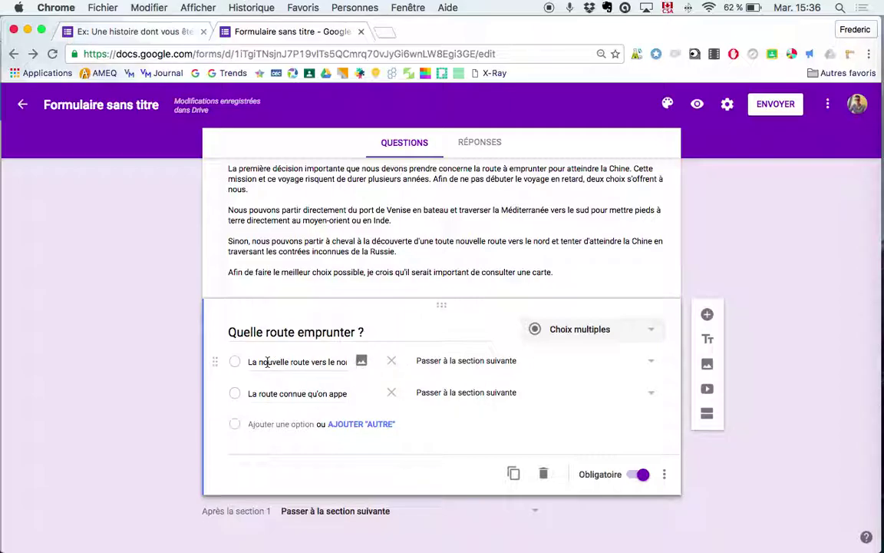
{"action": "scroll", "coordinate": [338, 361], "scroll_direction": "down", "scroll_amount": 1}
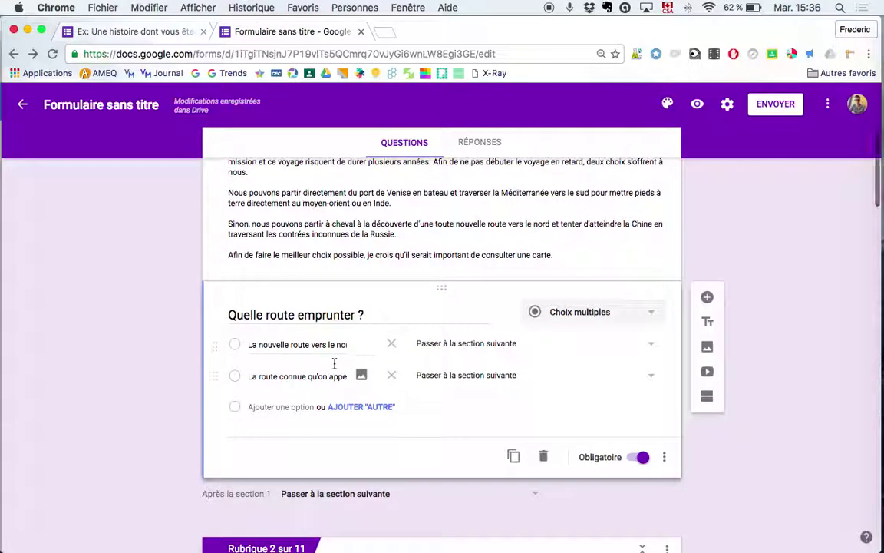
Send the northern-route answer to page 2 (conséquence du premier choix) and the silk-road answer to page 3 (conséquence du deuxième choix)
{"action": "left_click", "coordinate": [453, 341]}
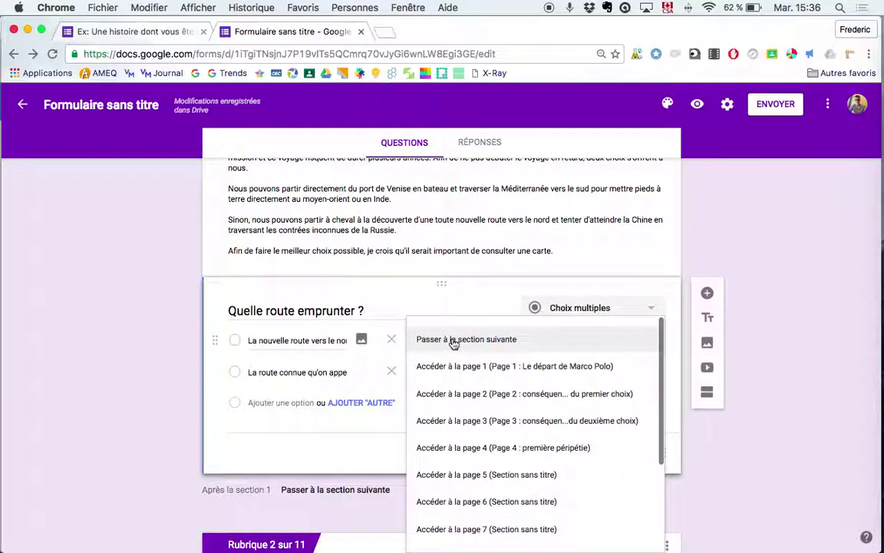
{"action": "left_click", "coordinate": [456, 398]}
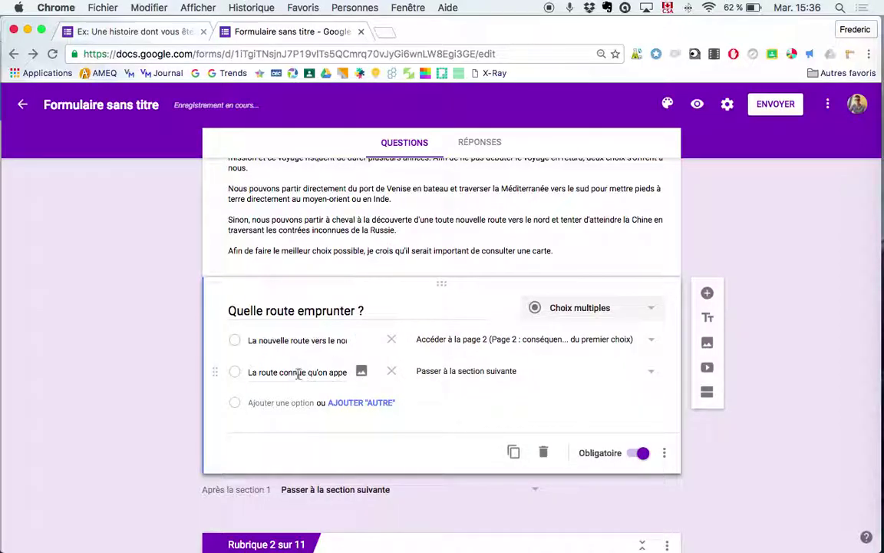
{"action": "left_click", "coordinate": [452, 371]}
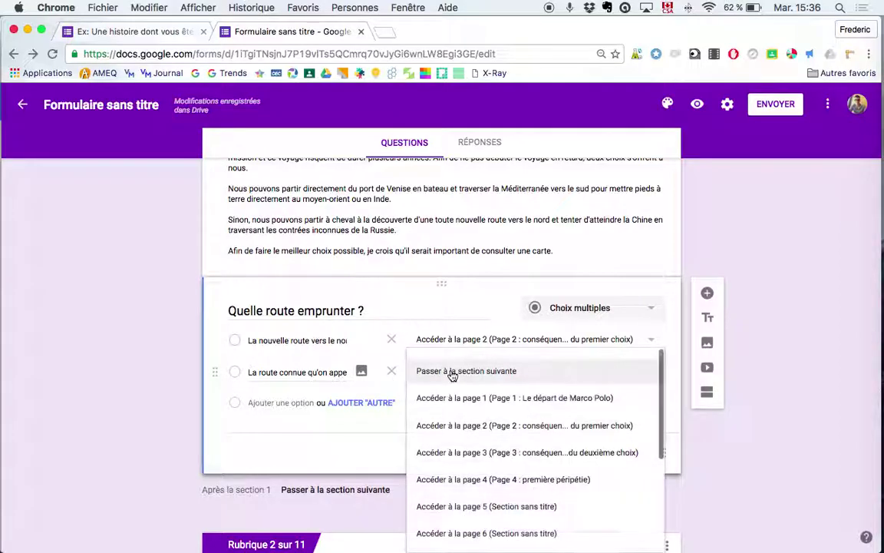
{"action": "left_click", "coordinate": [458, 453]}
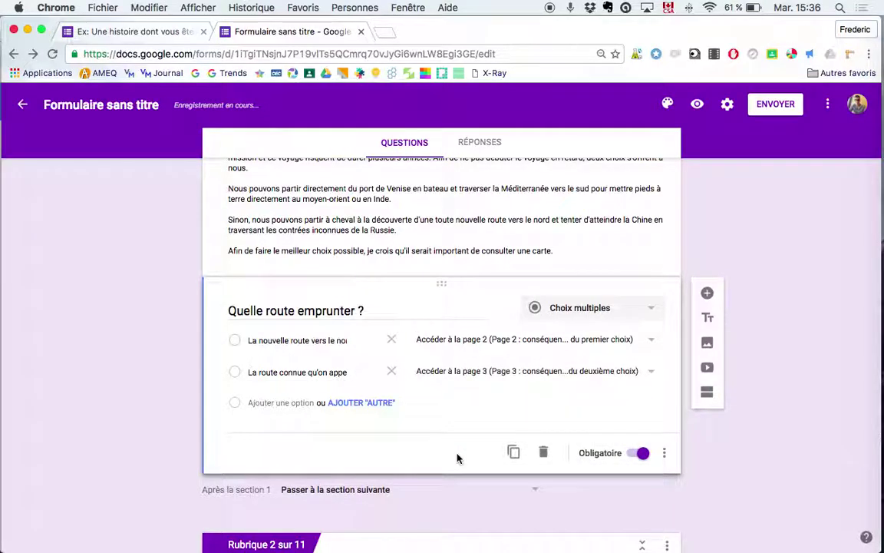
Look over the page 2 and page 3 sections, placing the cursor in each one's description where the consequence text belongs
{"action": "scroll", "coordinate": [457, 458], "scroll_direction": "down", "scroll_amount": 2}
{"action": "scroll", "coordinate": [458, 458], "scroll_direction": "down", "scroll_amount": 5}
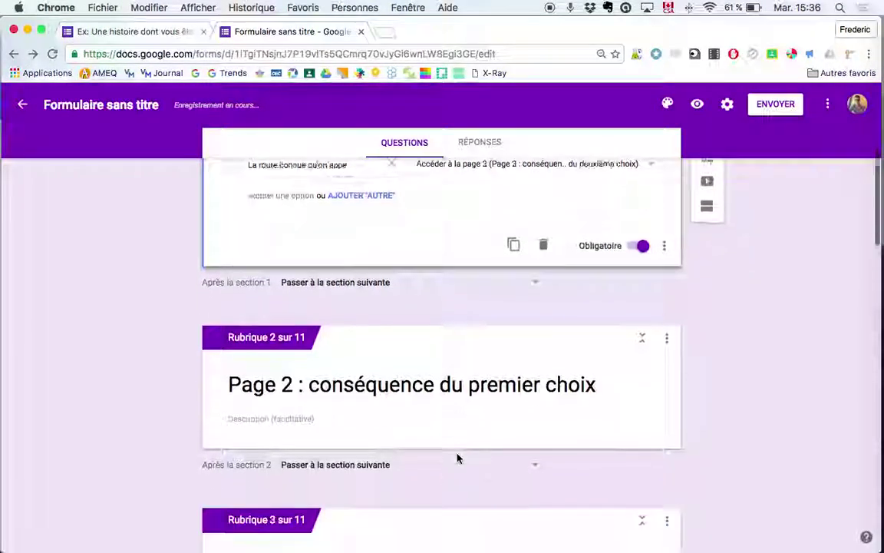
{"action": "left_click", "coordinate": [335, 264]}
{"action": "scroll", "coordinate": [330, 270], "scroll_direction": "down", "scroll_amount": 2}
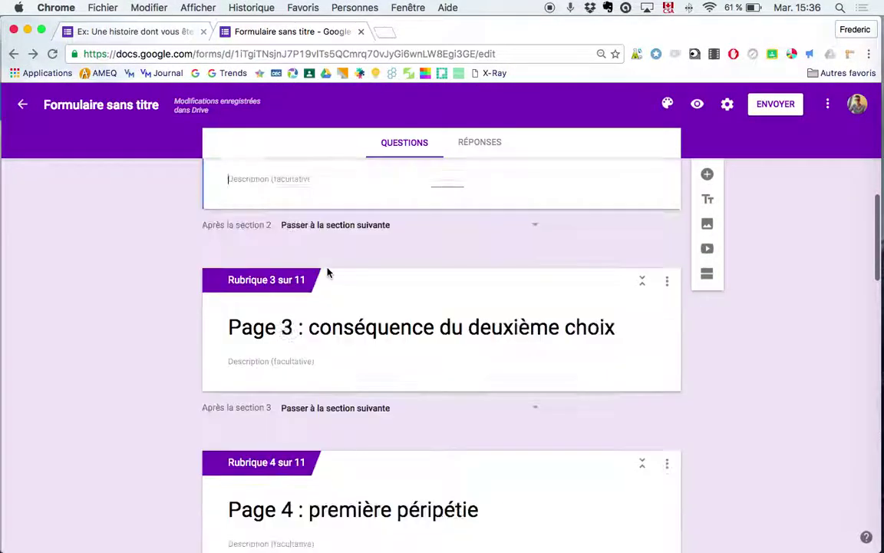
{"action": "scroll", "coordinate": [327, 284], "scroll_direction": "up", "scroll_amount": 3}
{"action": "scroll", "coordinate": [327, 290], "scroll_direction": "up", "scroll_amount": 1}
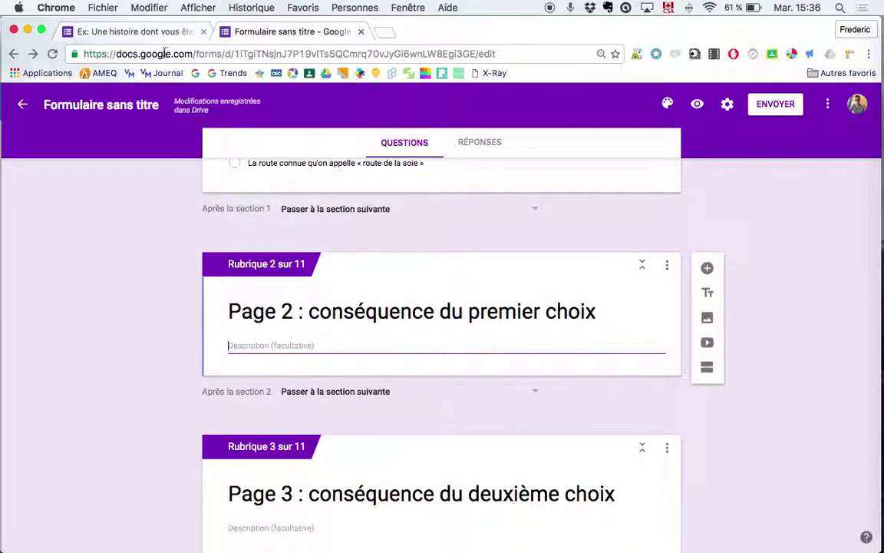
{"action": "scroll", "coordinate": [258, 341], "scroll_direction": "down", "scroll_amount": 4}
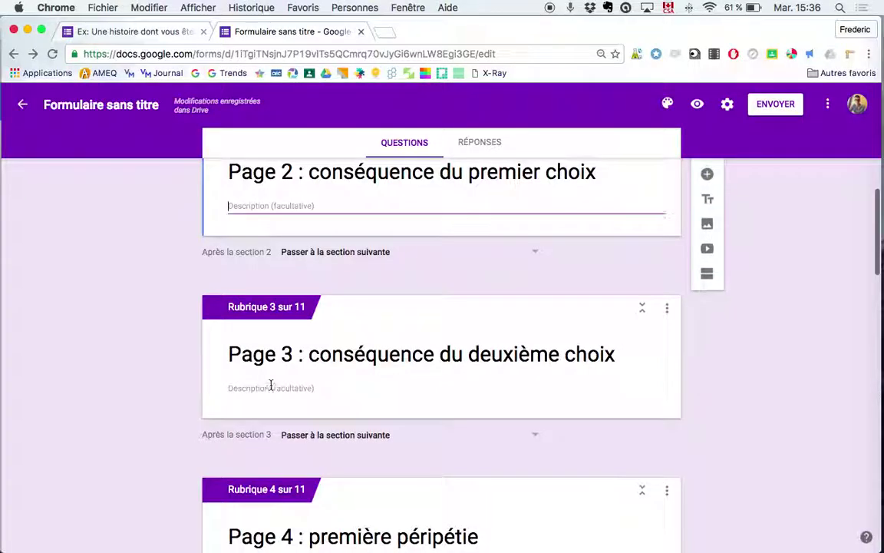
{"action": "left_click", "coordinate": [270, 386]}
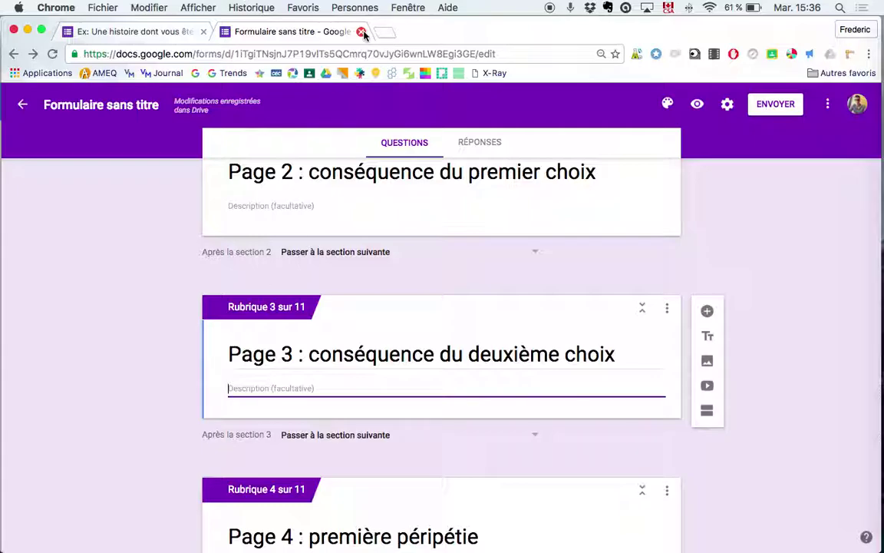
Switch to the example form "Ex: Une histoire dont vous êtes le héros" and examine its route question, page 2 and page 3 sections
{"action": "left_click", "coordinate": [139, 31]}
{"action": "scroll", "coordinate": [358, 323], "scroll_direction": "up", "scroll_amount": 5}
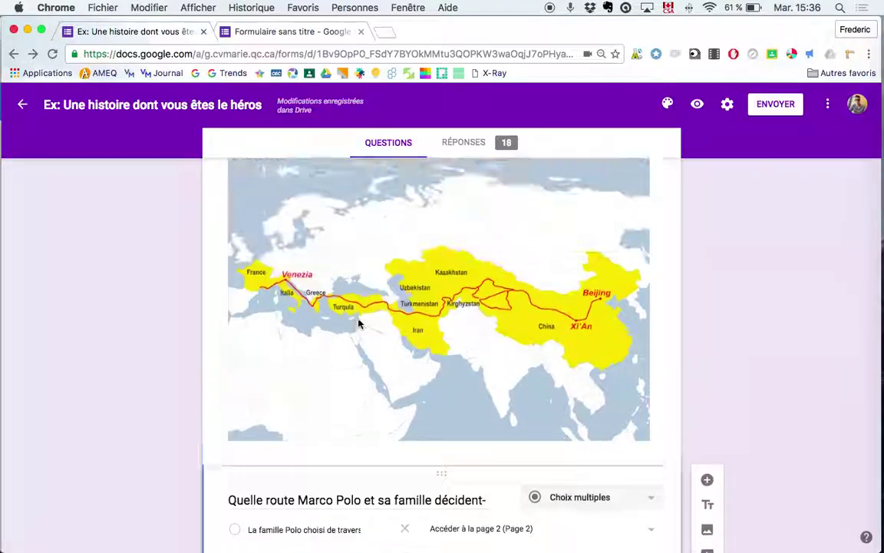
{"action": "scroll", "coordinate": [359, 266], "scroll_direction": "down", "scroll_amount": 3}
{"action": "scroll", "coordinate": [364, 342], "scroll_direction": "down", "scroll_amount": 3}
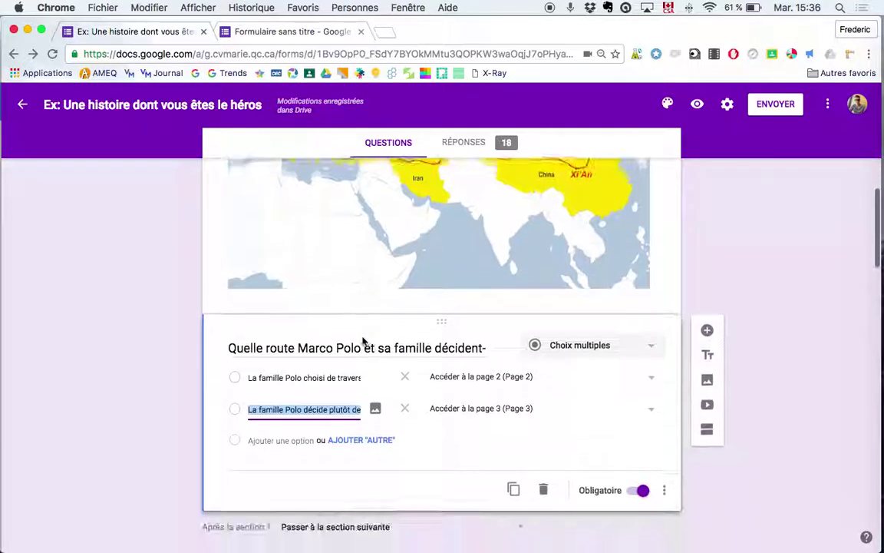
{"action": "scroll", "coordinate": [344, 426], "scroll_direction": "down", "scroll_amount": 3}
{"action": "scroll", "coordinate": [349, 426], "scroll_direction": "down", "scroll_amount": 3}
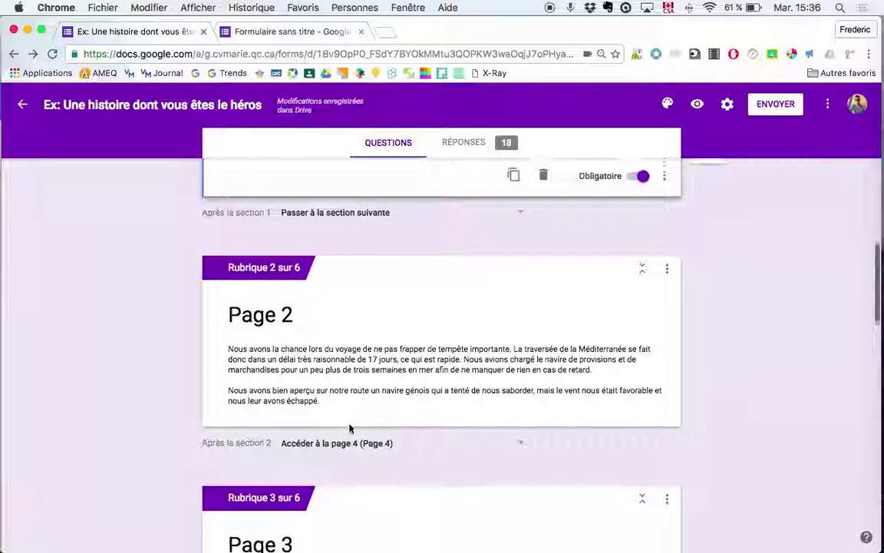
{"action": "scroll", "coordinate": [357, 323], "scroll_direction": "down", "scroll_amount": 3}
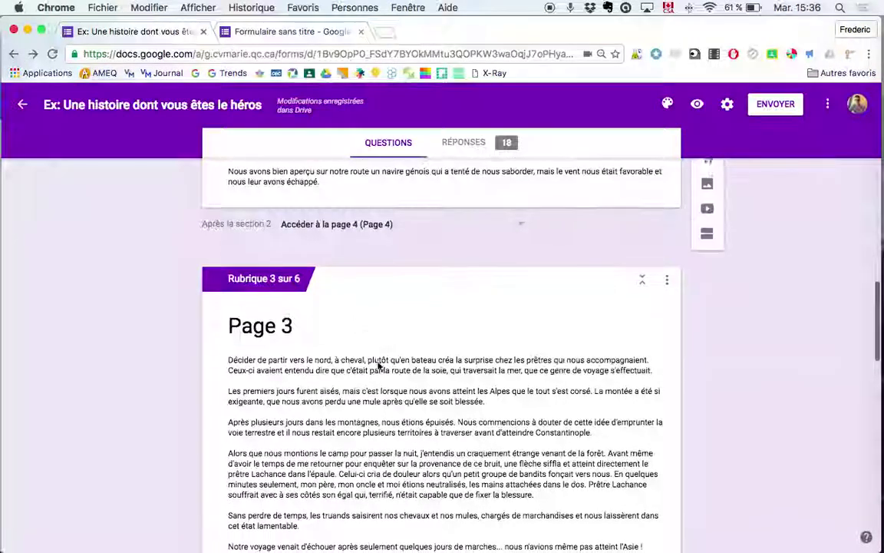
{"action": "scroll", "coordinate": [338, 335], "scroll_direction": "down", "scroll_amount": 2}
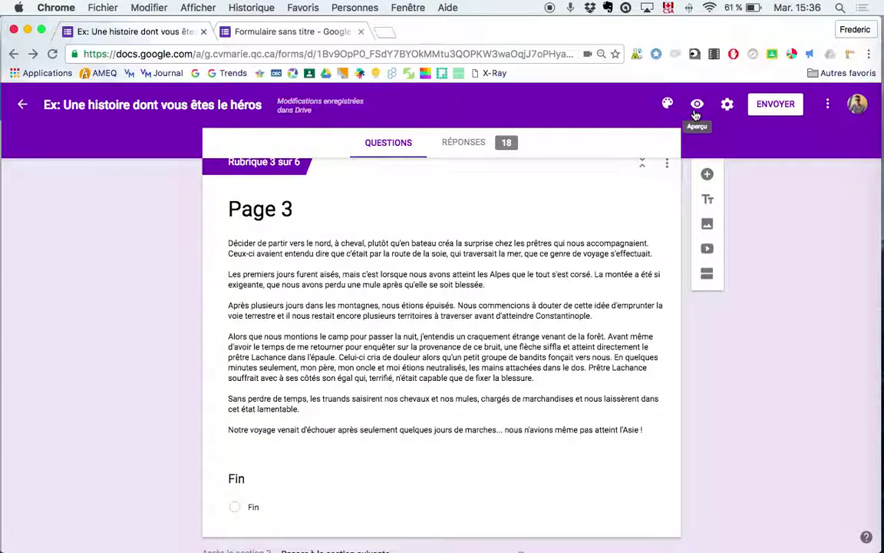
Preview the example form and read page 1 through the silk road map and the route question
{"action": "left_click", "coordinate": [695, 112]}
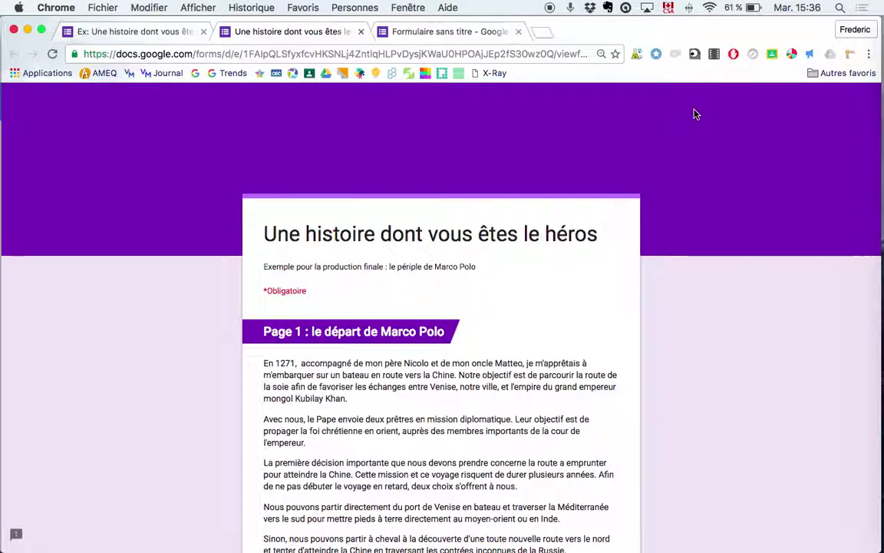
{"action": "scroll", "coordinate": [619, 296], "scroll_direction": "down", "scroll_amount": 4}
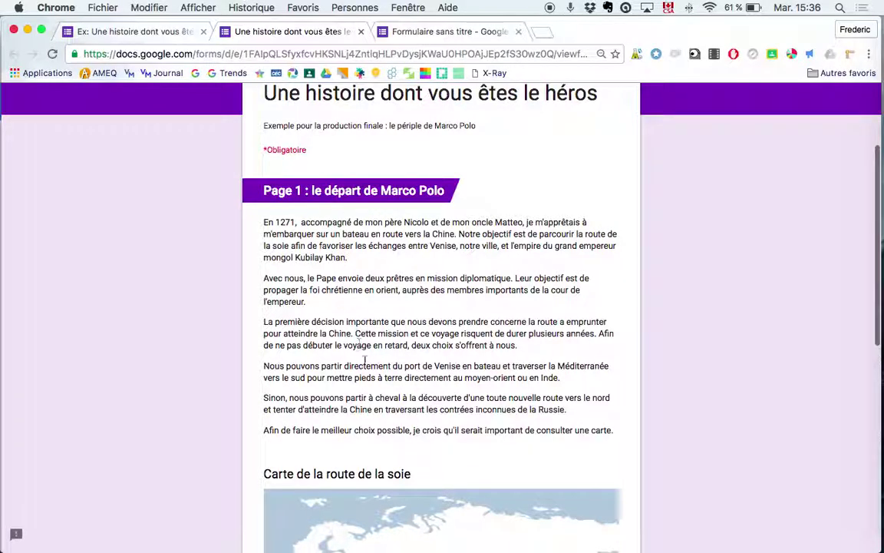
{"action": "scroll", "coordinate": [337, 353], "scroll_direction": "down", "scroll_amount": 8}
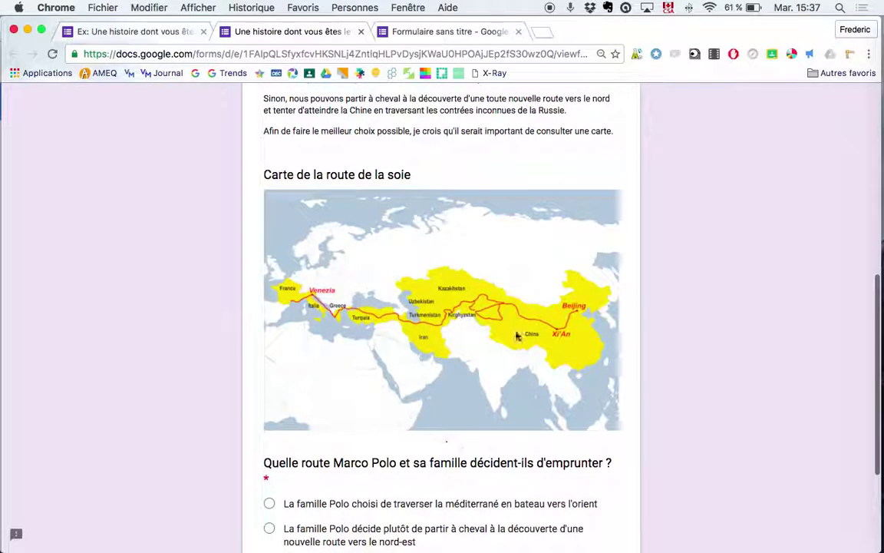